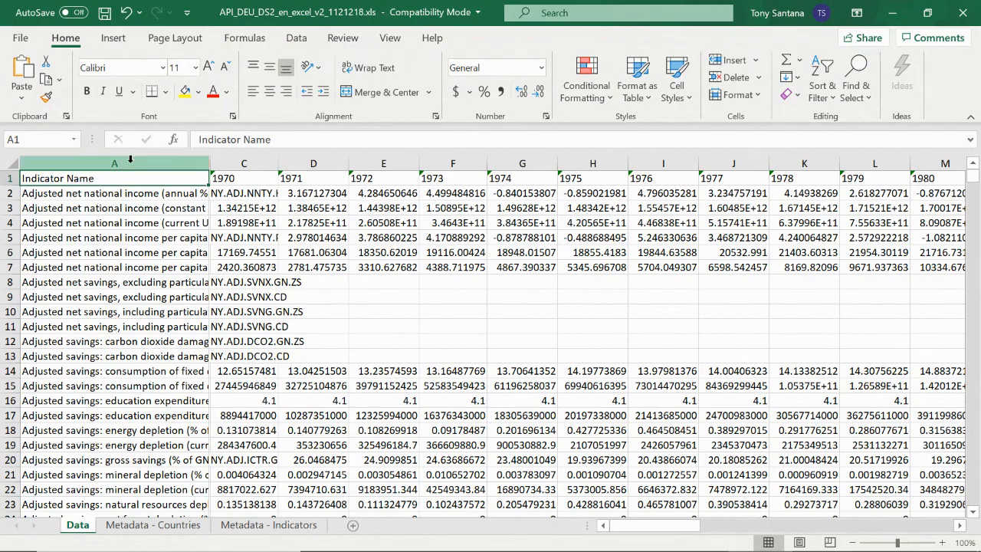
# Step: Search the indicator names in column A for "GDP" until the GDP (current LCU) row is reached
pyautogui.click(130, 158)
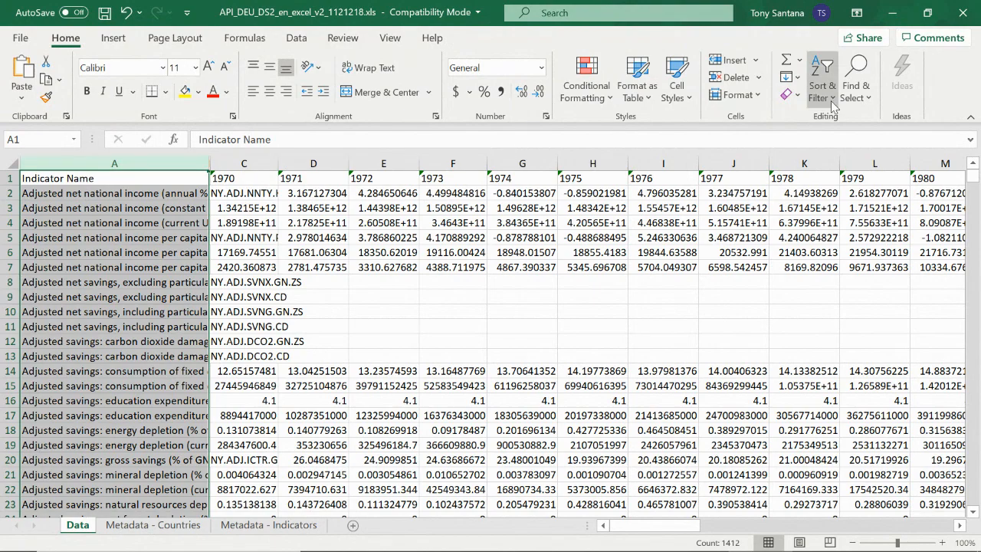
pyautogui.click(857, 86)
pyautogui.click(866, 121)
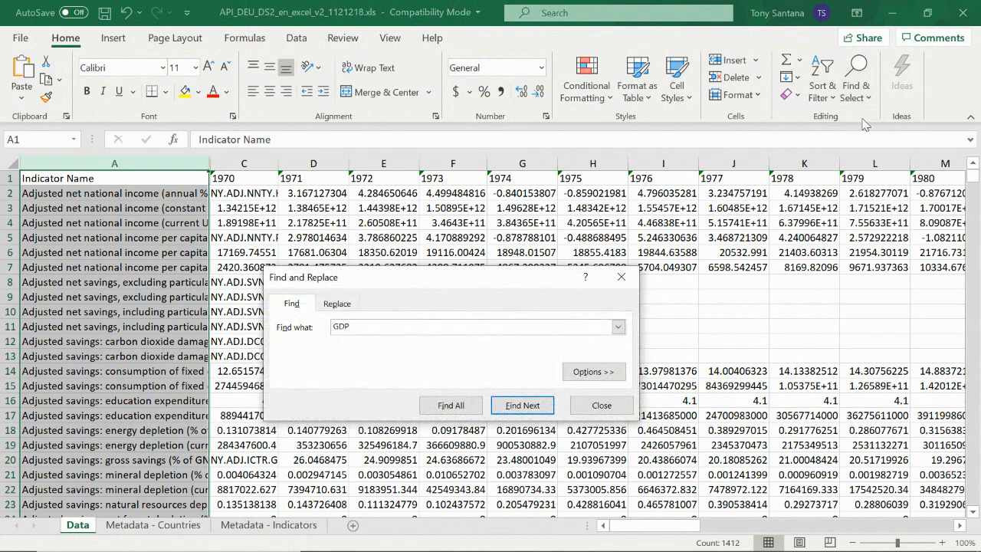
pyautogui.press('Return')
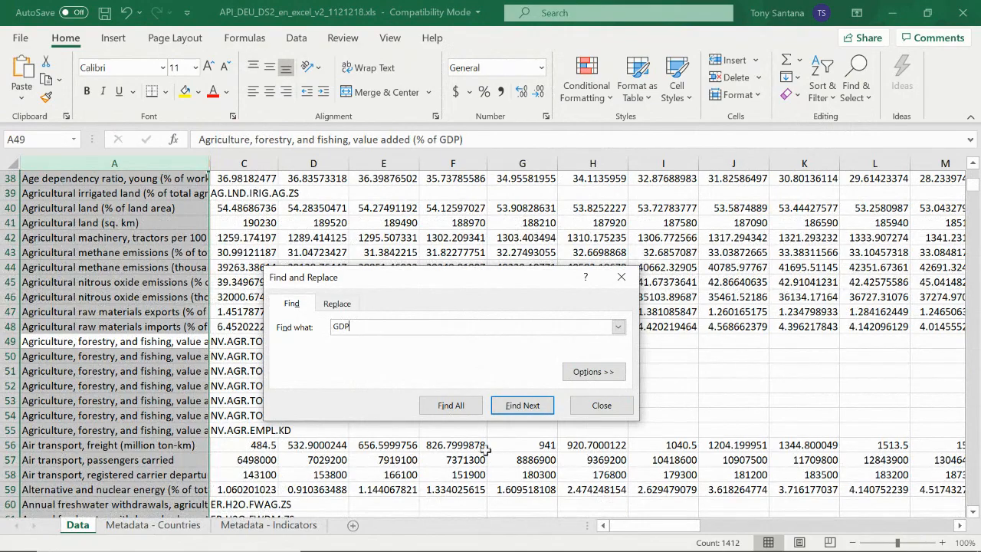
pyautogui.press('Return')
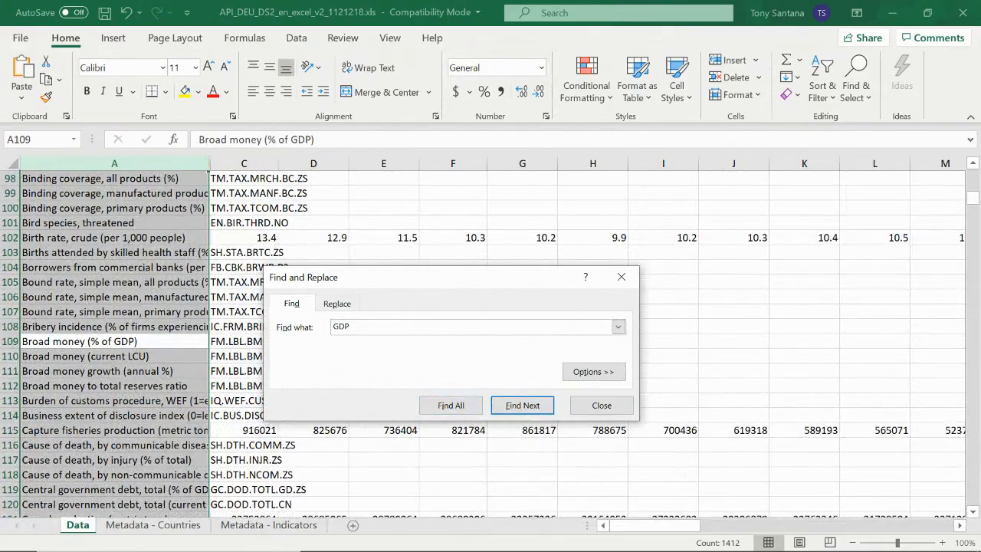
pyautogui.press('Return')
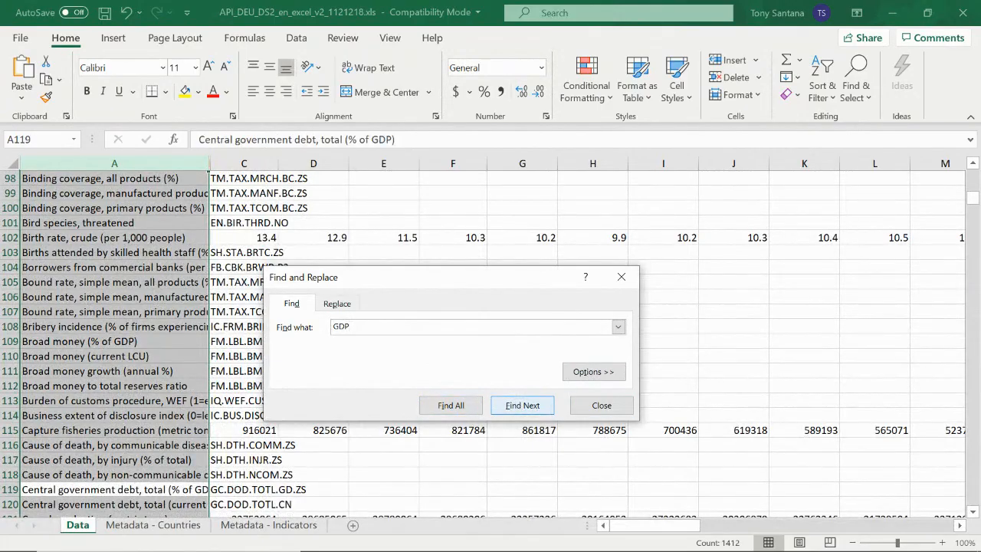
pyautogui.press('Return')
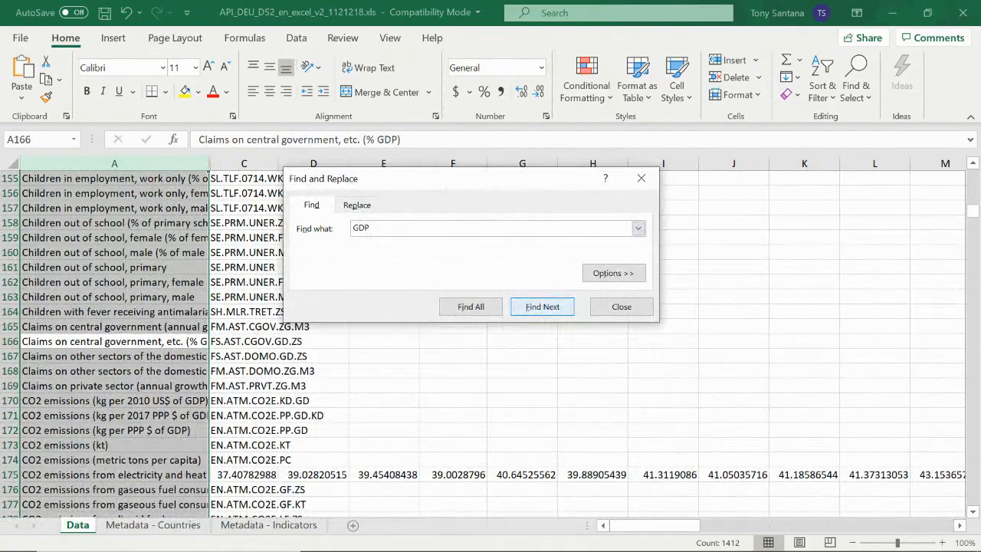
pyautogui.press('Return')
pyautogui.press('Return')
pyautogui.press('Return')
pyautogui.press('Return')
pyautogui.press('Return')
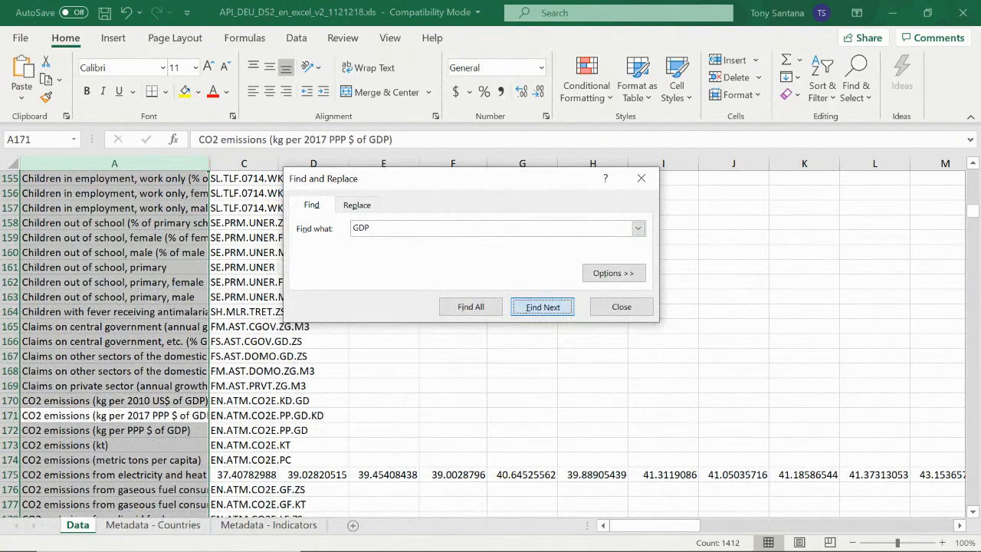
pyautogui.press('Return')
pyautogui.press('Return')
pyautogui.press('Return')
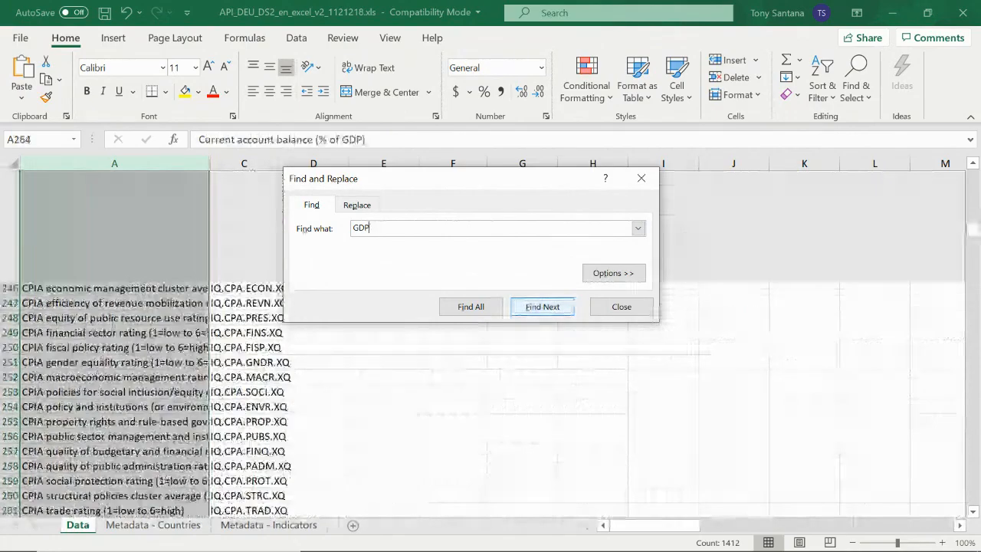
pyautogui.press('Return')
pyautogui.press('Return')
pyautogui.press('Return')
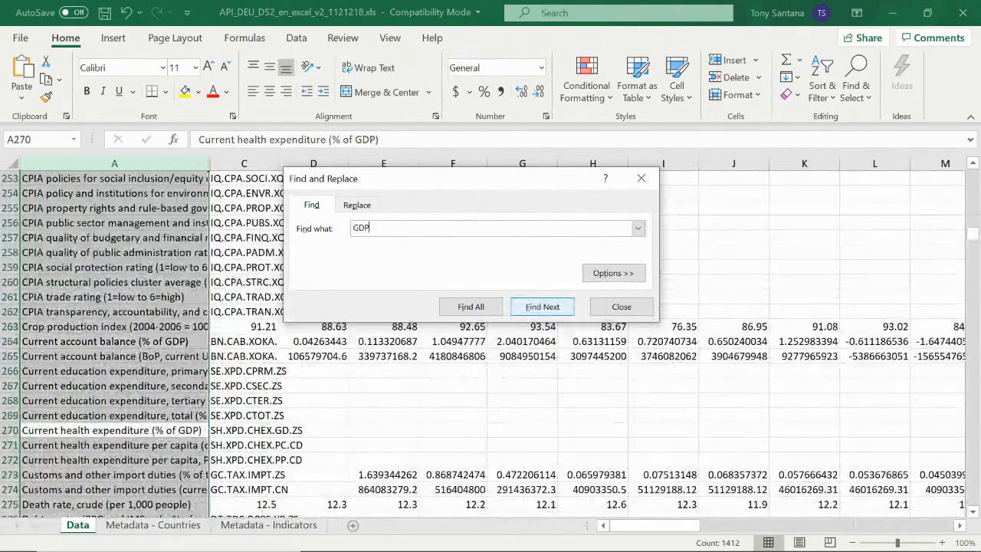
pyautogui.press('Return')
pyautogui.press('Return')
pyautogui.press('Return')
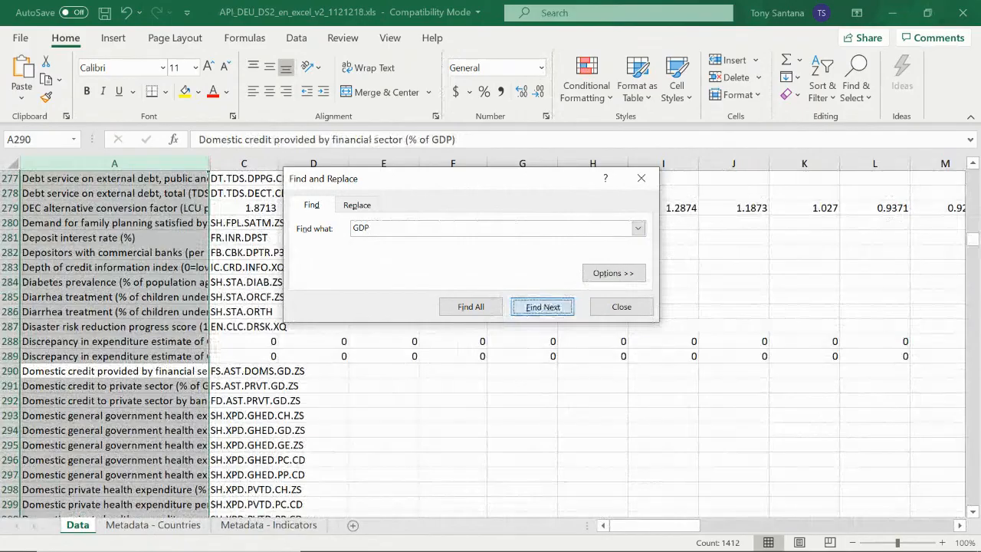
pyautogui.press('Return')
pyautogui.press('Return')
pyautogui.press('Return')
pyautogui.press('Return')
pyautogui.press('Return')
pyautogui.press('Return')
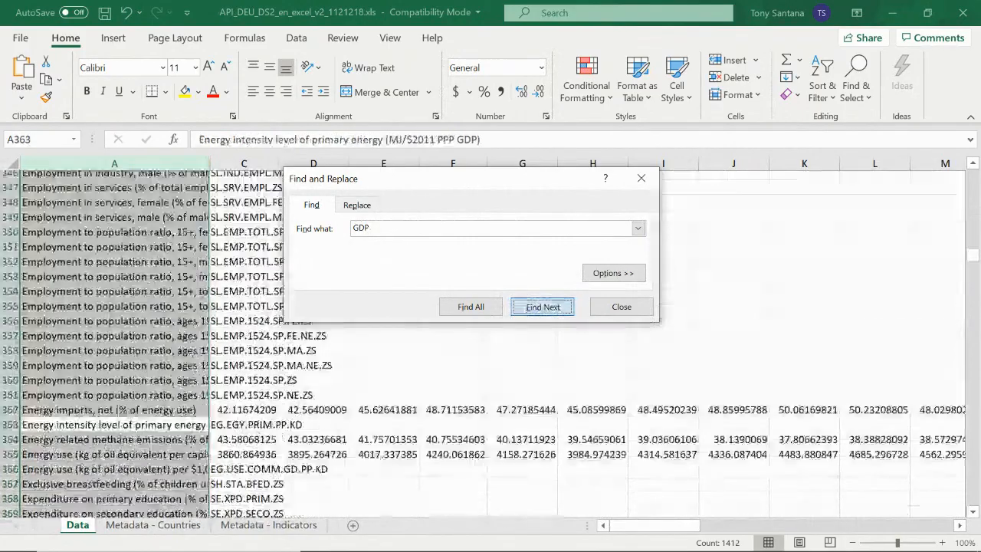
pyautogui.press('Return')
pyautogui.press('Return')
pyautogui.press('Return')
pyautogui.press('Return')
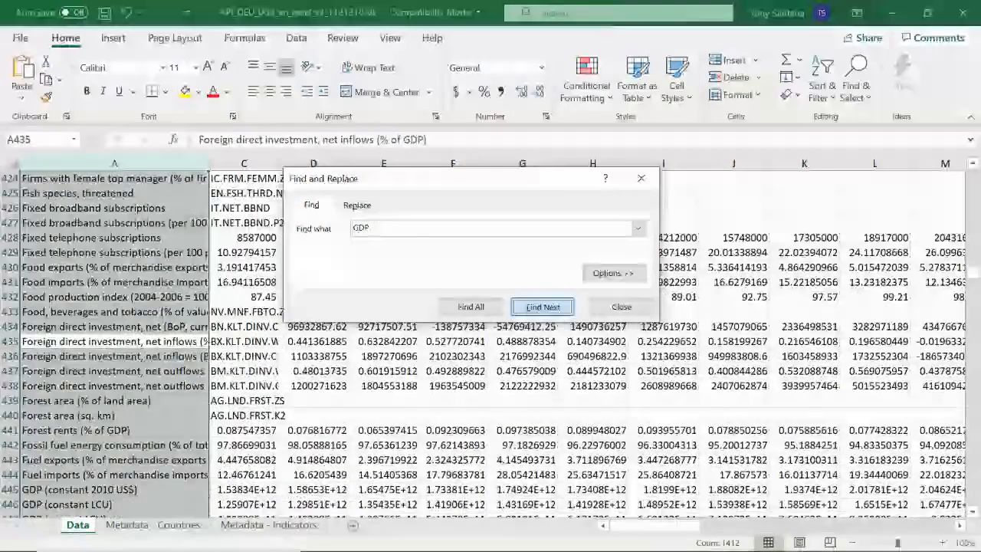
pyautogui.press('Return')
pyautogui.press('Return')
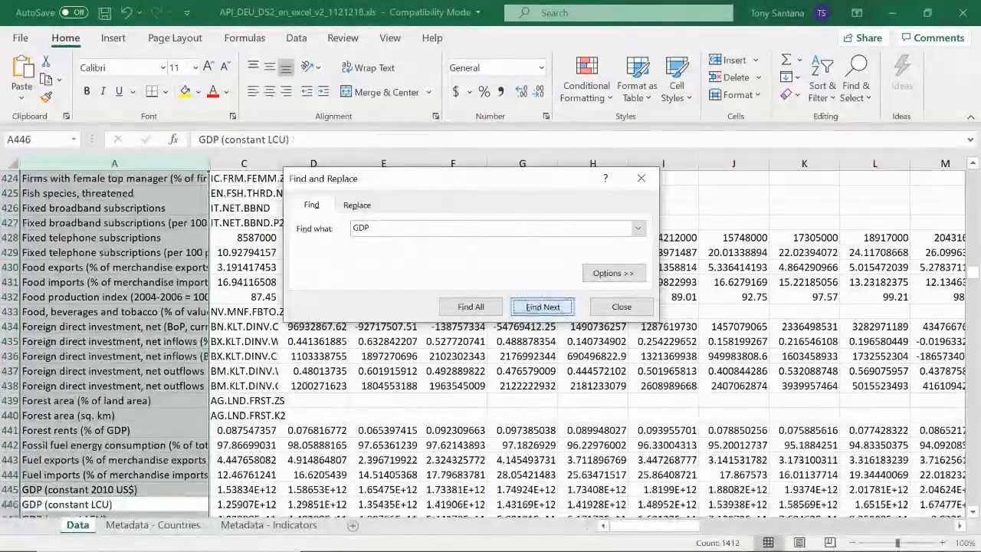
pyautogui.press('Return')
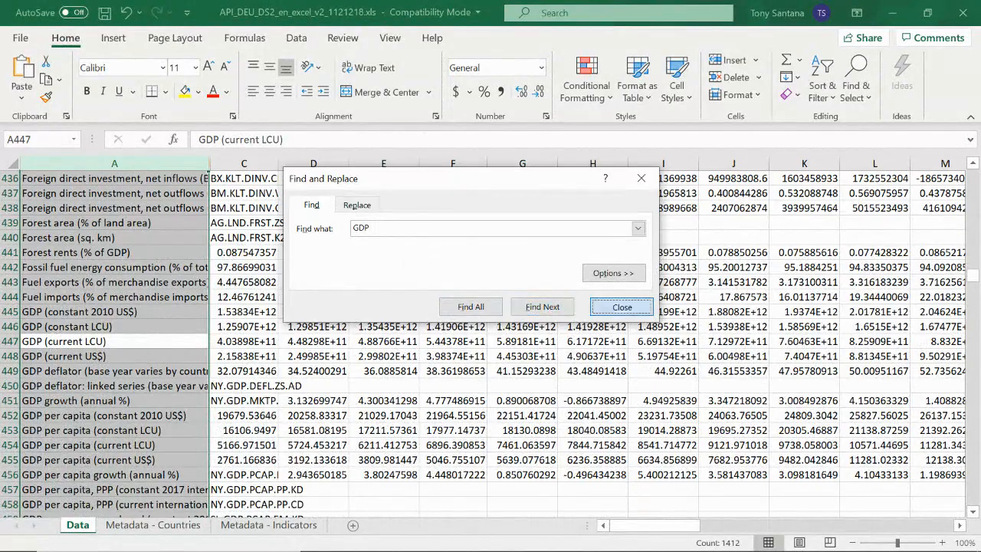
pyautogui.click(621, 306)
# Step: Copy the GDP (current LCU) row from column A through AY and paste it transposed at G5 on a new sheet
pyautogui.moveTo(40, 342); pyautogui.dragTo(794, 346)
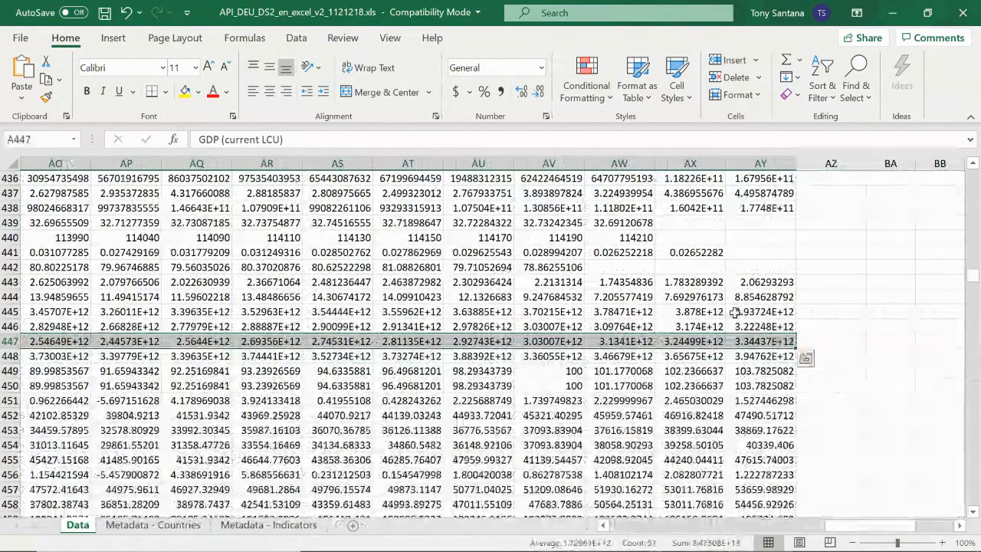
pyautogui.click(46, 80)
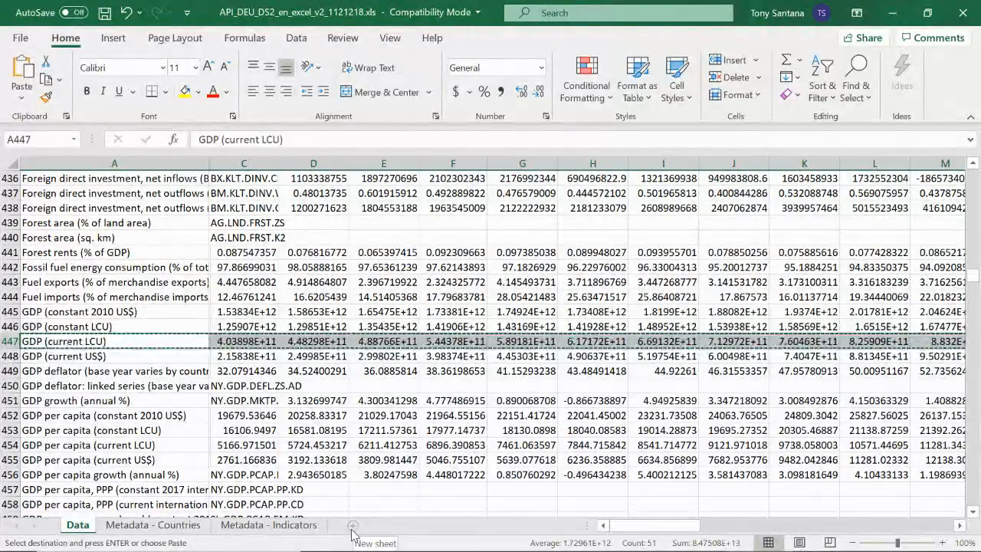
pyautogui.click(352, 528)
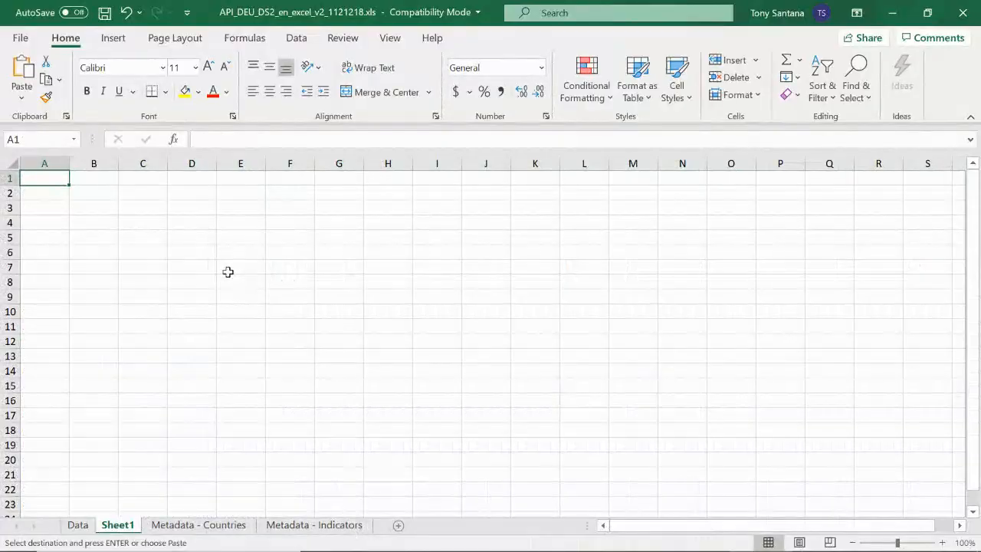
pyautogui.click(338, 242)
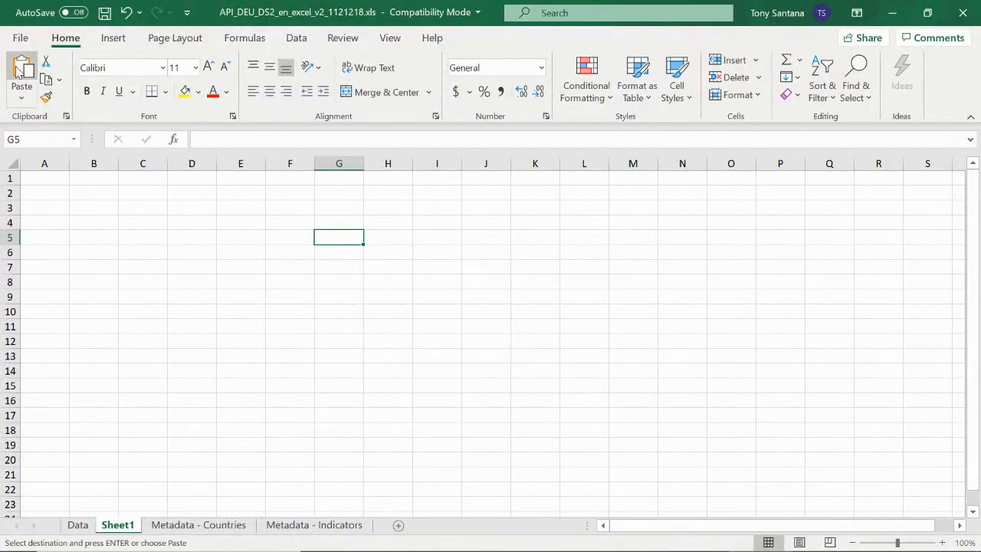
pyautogui.click(22, 98)
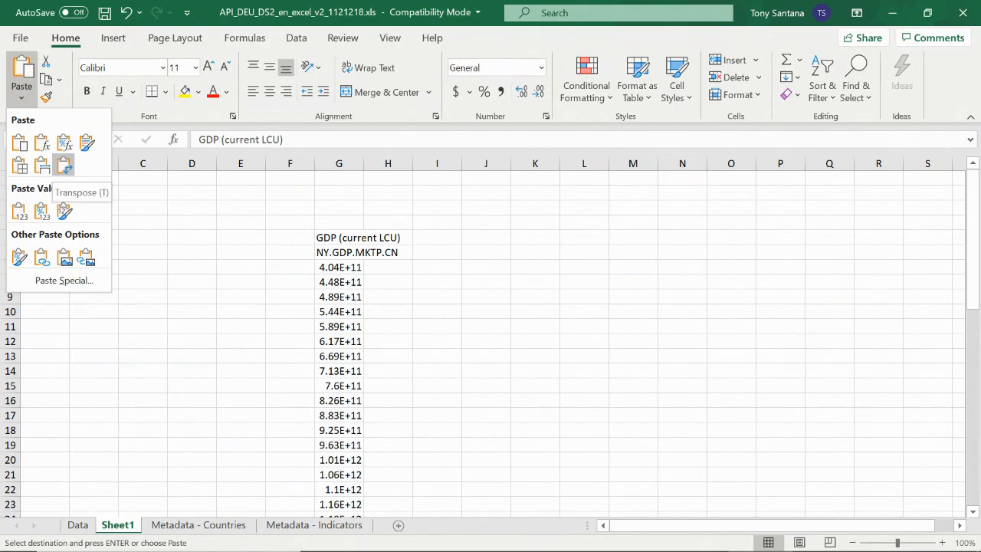
pyautogui.click(64, 166)
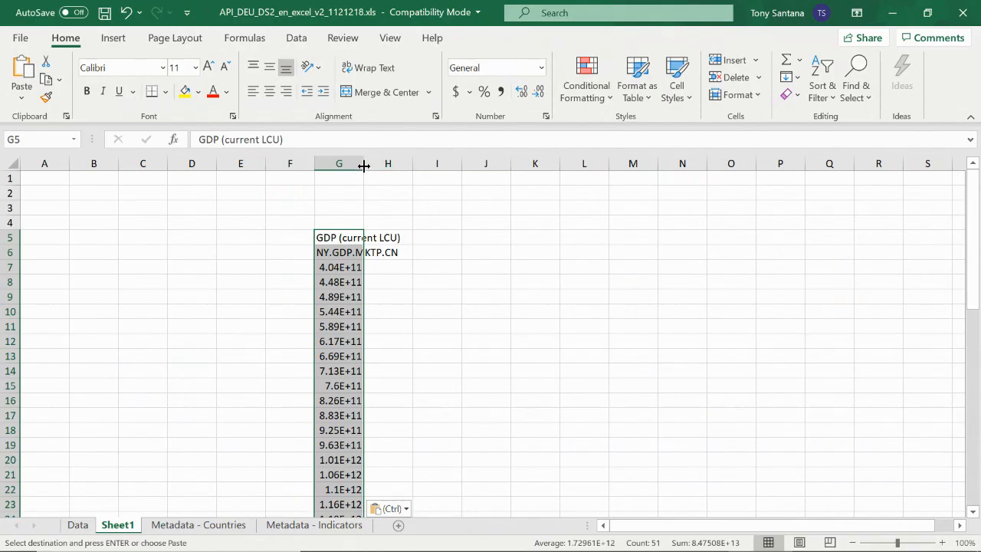
# Step: Widen column G and format the pasted GDP figures with thousands separators and no decimal places
pyautogui.moveTo(364, 166); pyautogui.dragTo(434, 166)
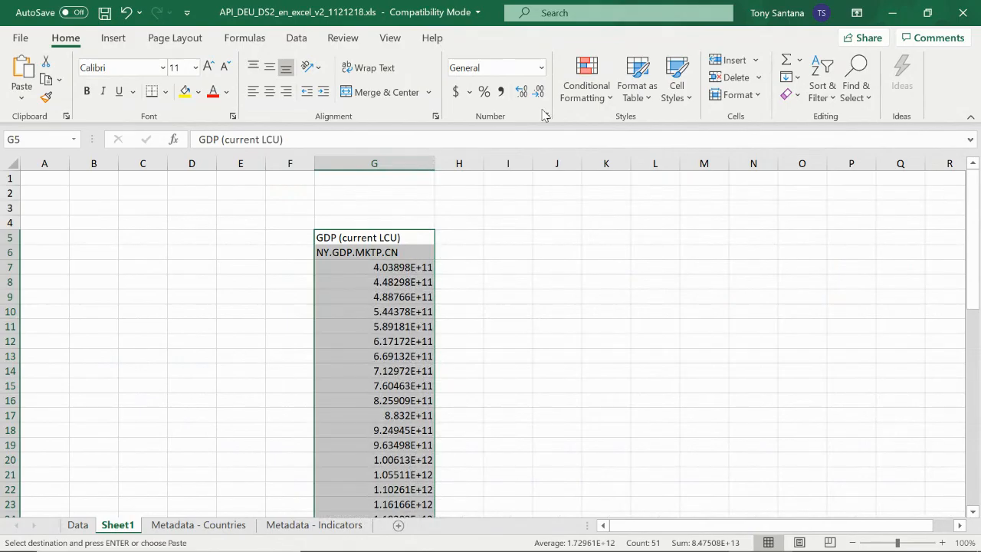
pyautogui.click(503, 93)
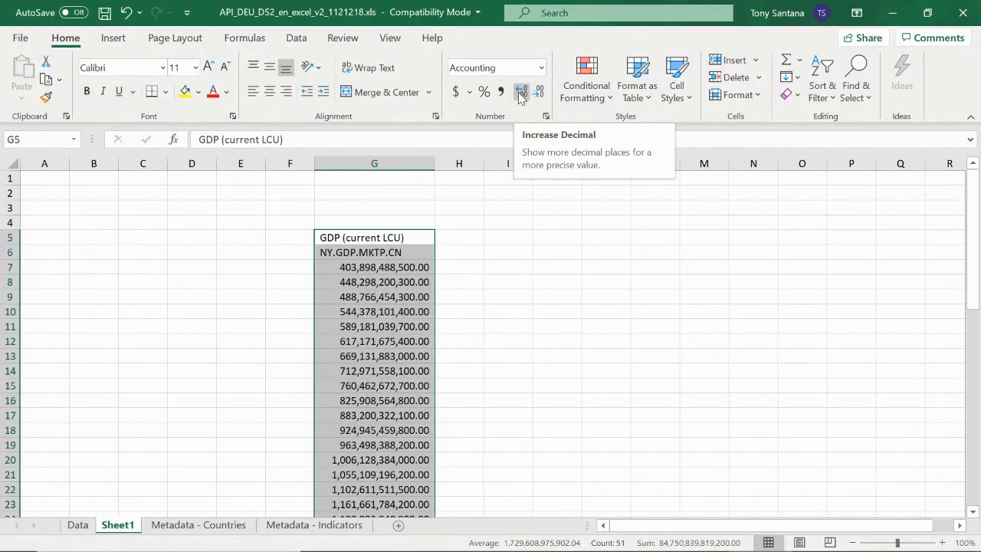
pyautogui.click(521, 94)
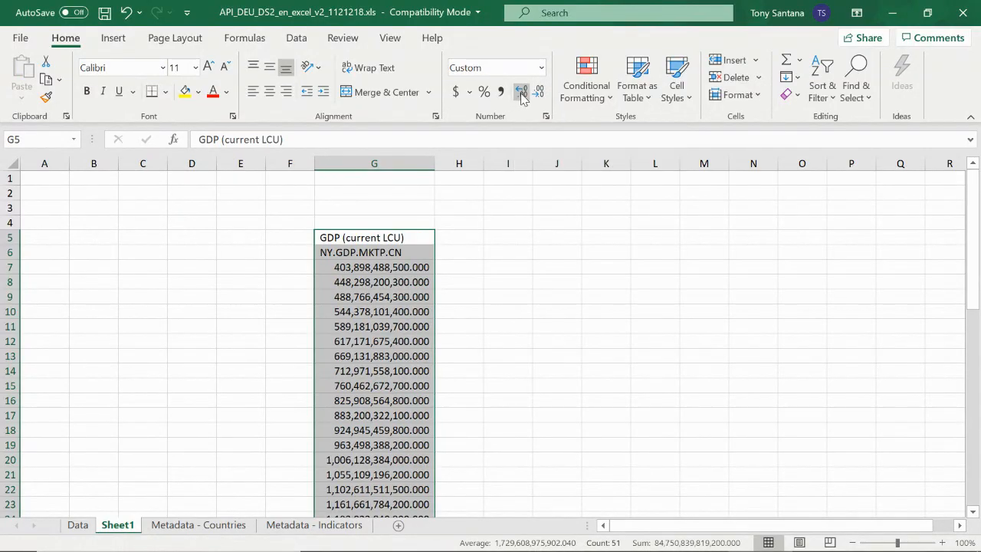
pyautogui.click(539, 92)
pyautogui.click(539, 93)
pyautogui.click(538, 93)
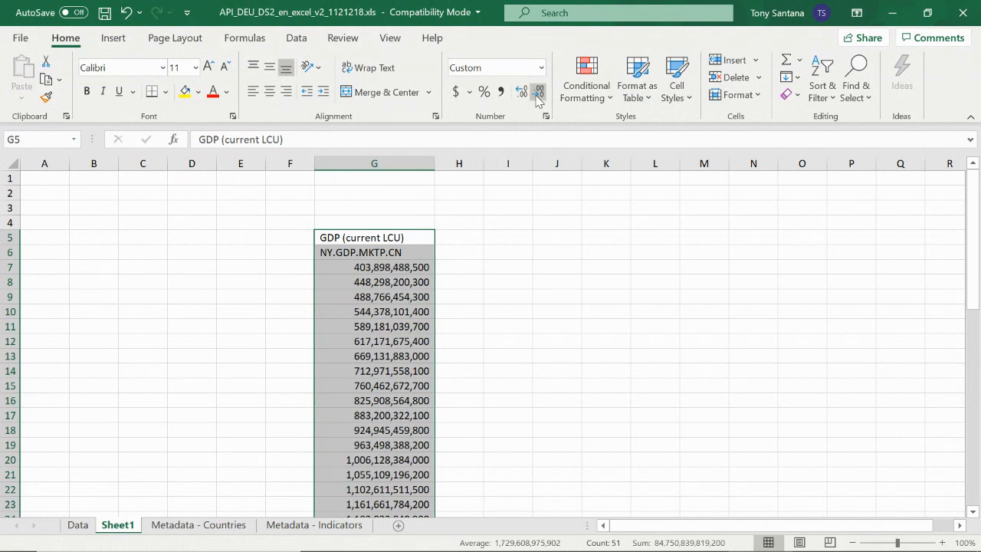
pyautogui.click(537, 96)
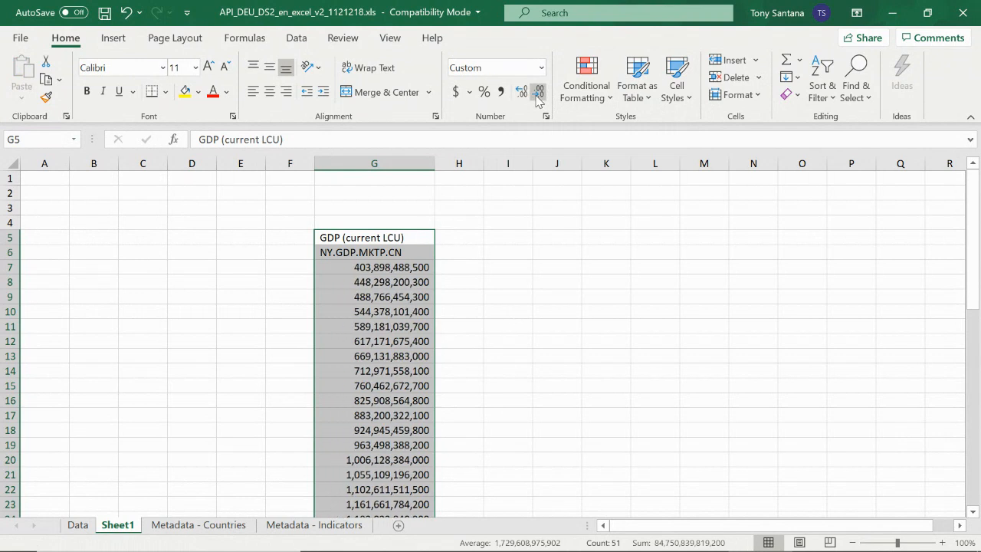
pyautogui.click(376, 238)
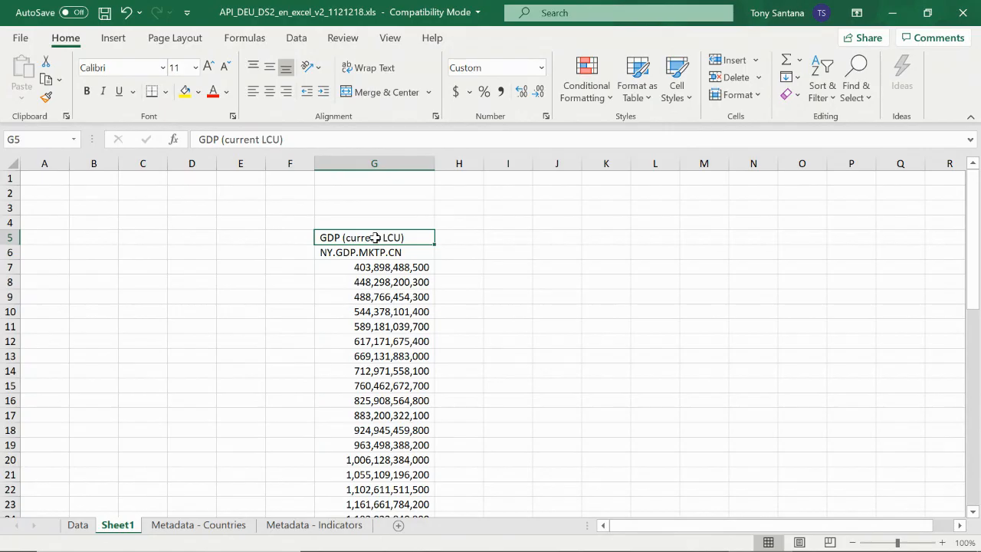
# Step: Enter the header "Years" in A6 and the starting value 1 in A7
pyautogui.click(57, 252)
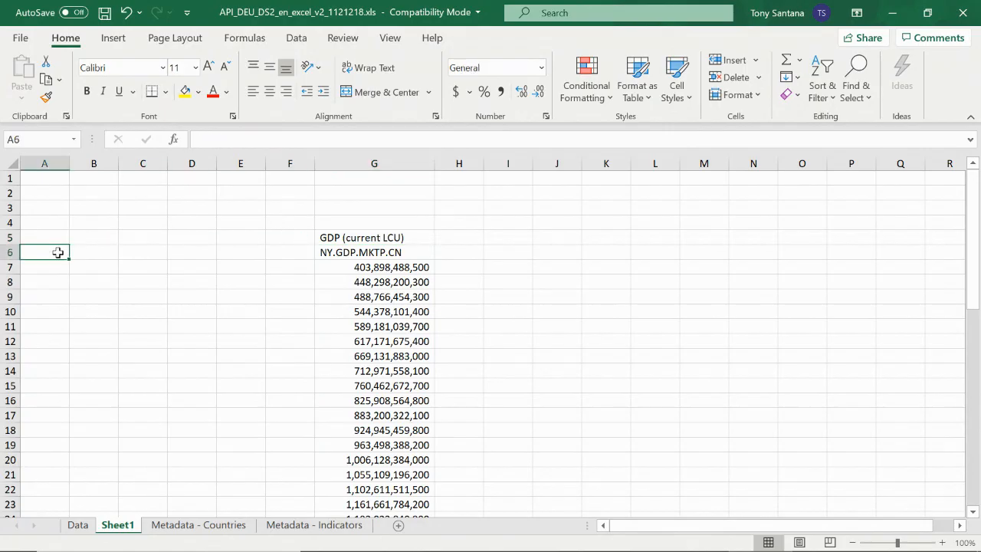
pyautogui.write('Years')
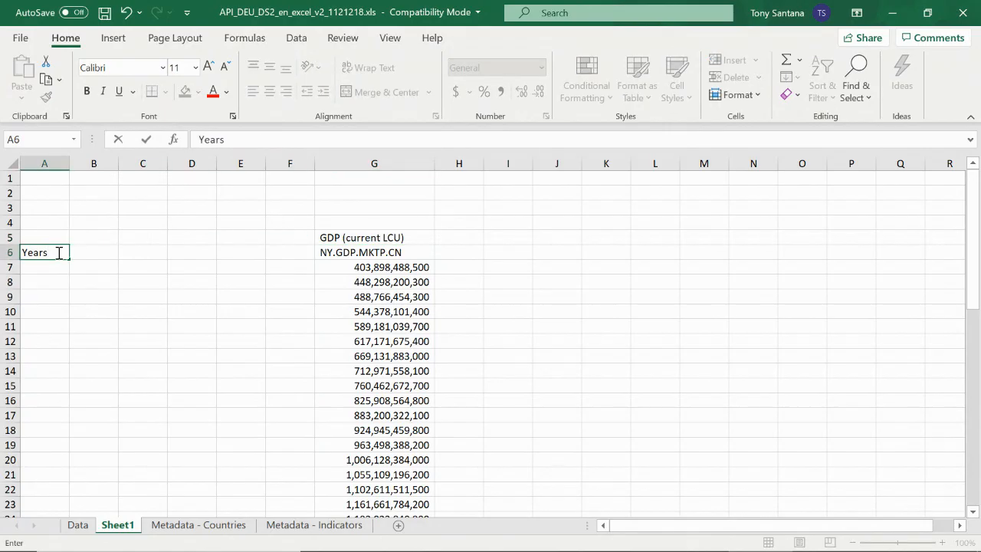
pyautogui.press('Return')
pyautogui.write('1')
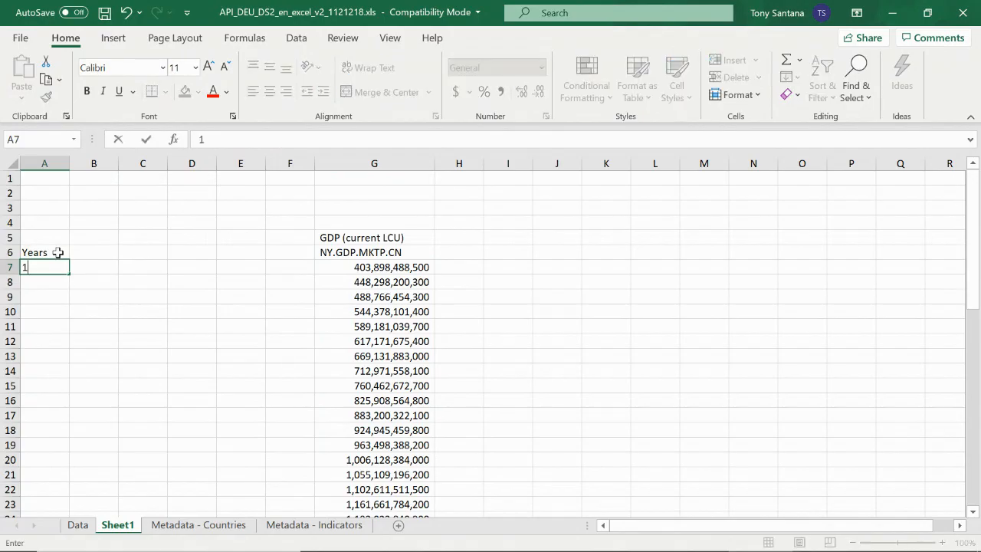
pyautogui.press('Return')
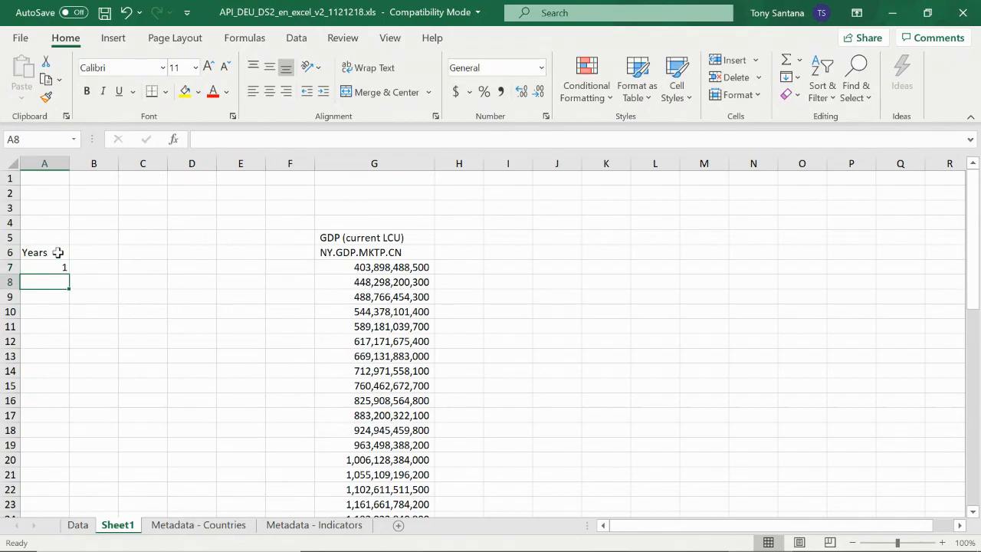
# Step: Enter the formula =1+A7 in A8 to increment the year count
pyautogui.write('=1+')
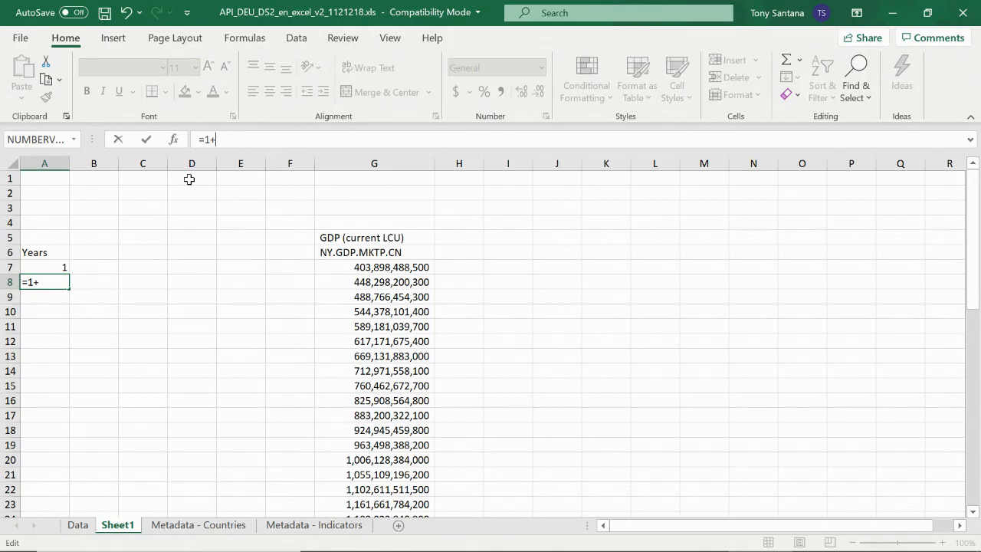
pyautogui.click(47, 265)
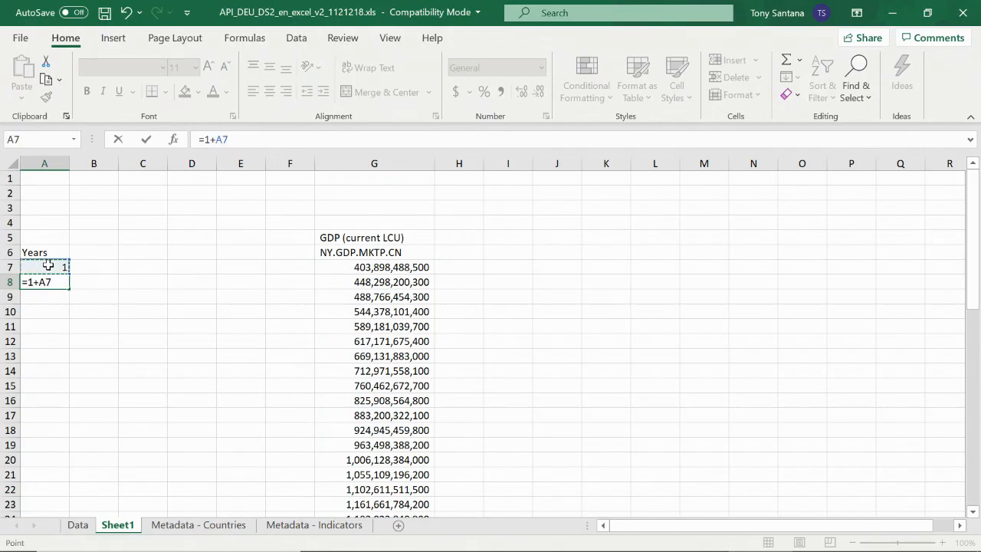
pyautogui.press('Return')
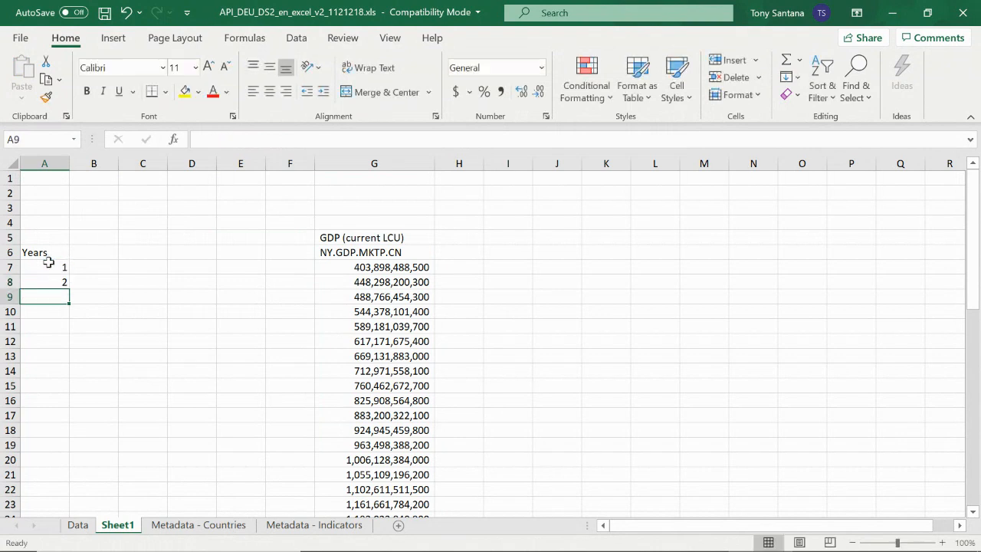
# Step: Copy the increment formula in A8 down column A through row 55, alongside the last GDP figure
pyautogui.click(65, 282)
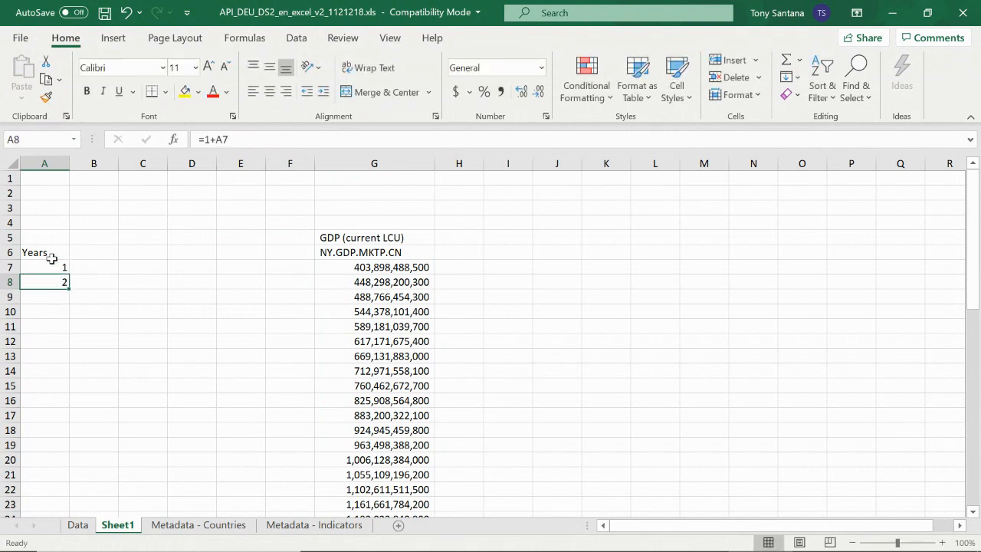
pyautogui.click(46, 80)
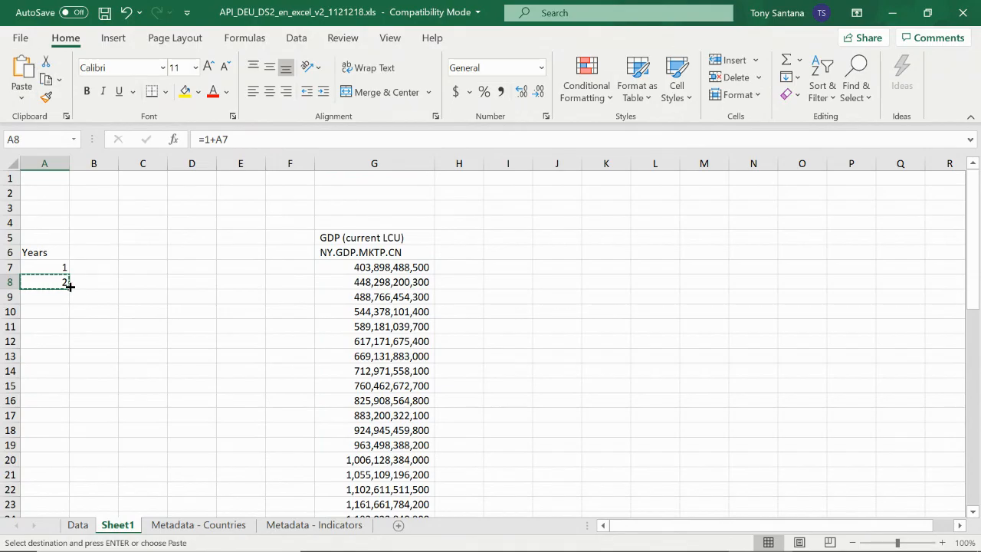
pyautogui.moveTo(69, 286); pyautogui.dragTo(63, 494)
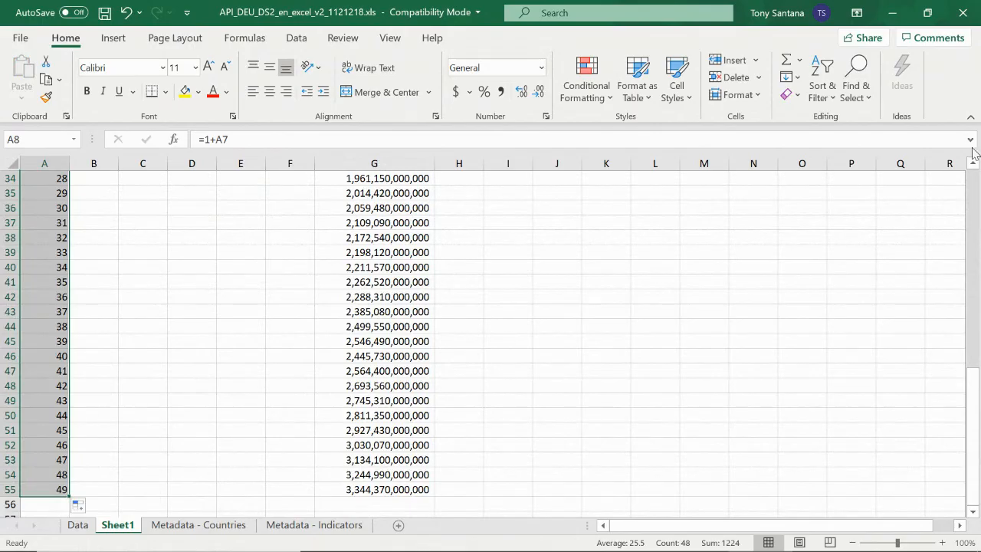
# Step: Set the starting year in A7 to 1970, then check the formula in A8 without changing it
pyautogui.click(972, 177)
pyautogui.click(973, 176)
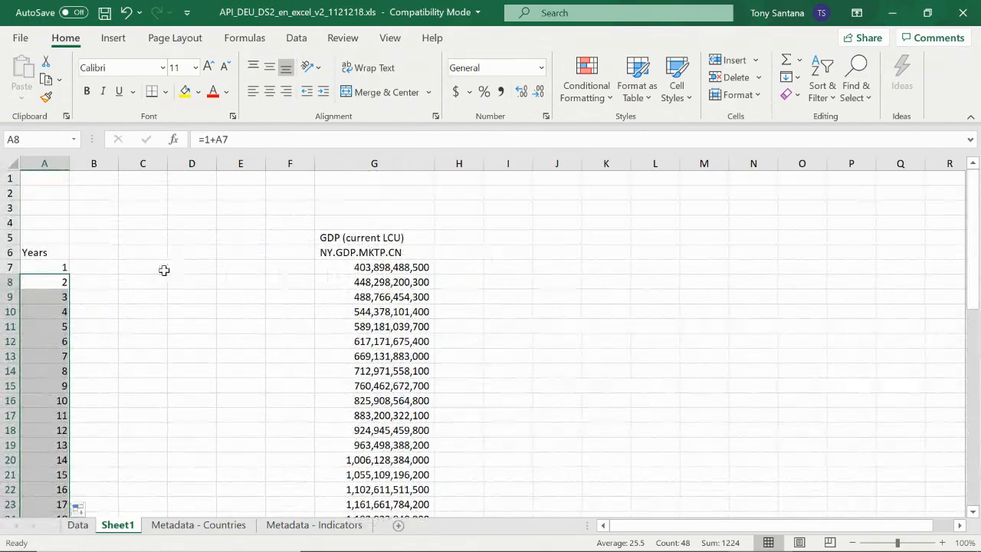
pyautogui.click(71, 268)
pyautogui.click(56, 265)
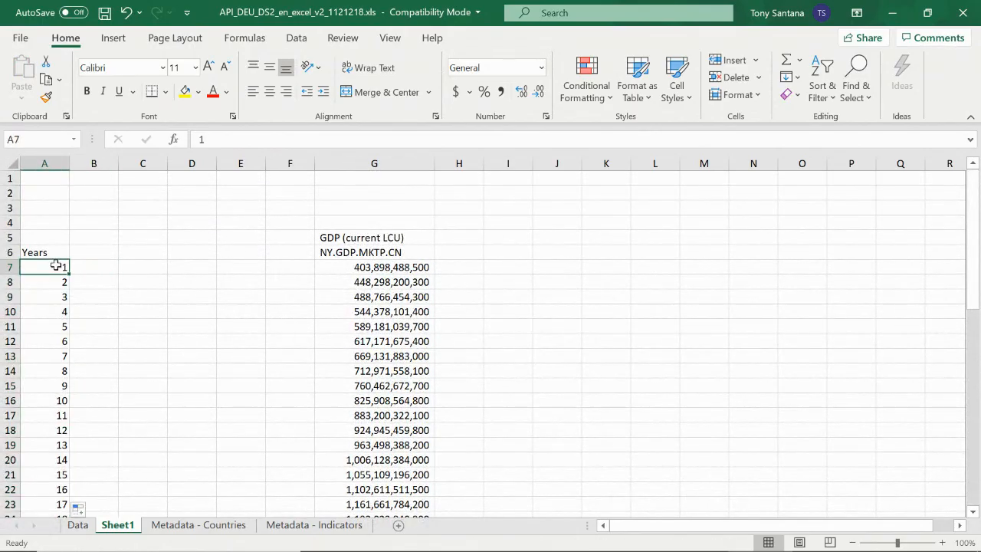
pyautogui.write('1')
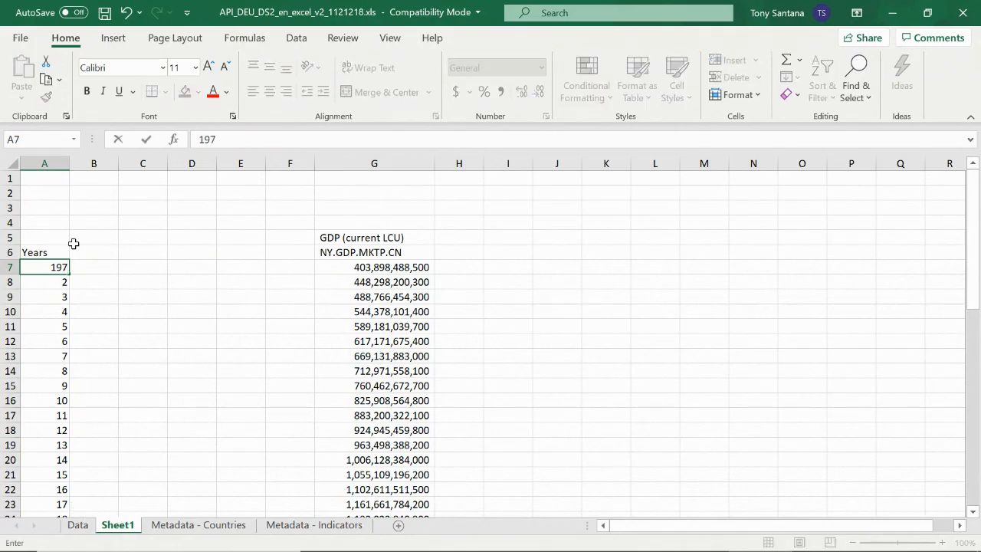
pyautogui.press('Return')
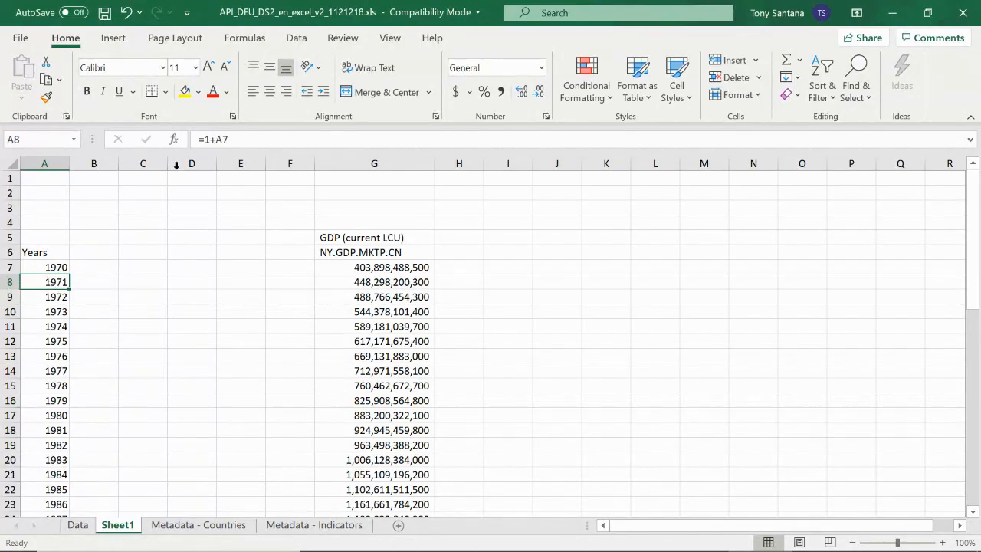
pyautogui.moveTo(232, 142); pyautogui.dragTo(204, 140)
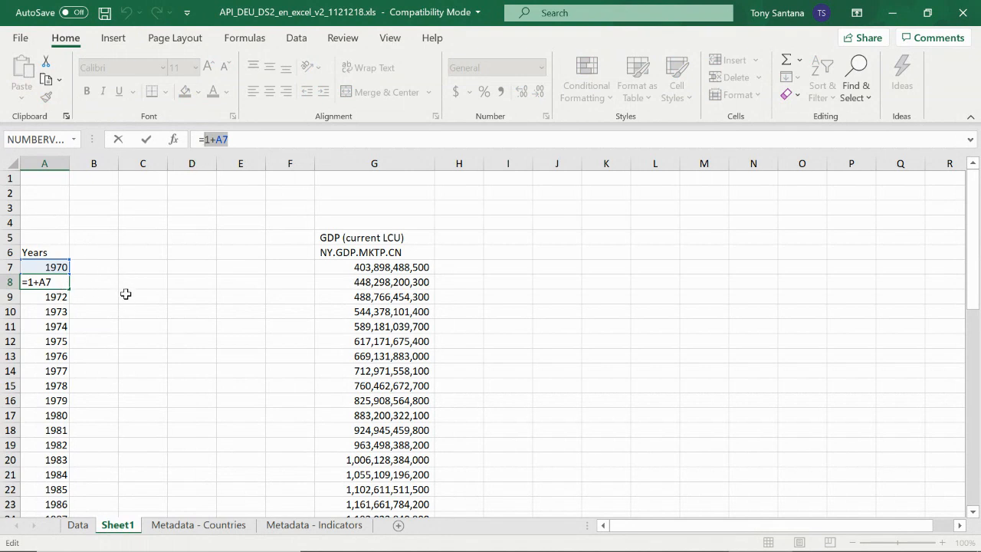
pyautogui.press('Escape')
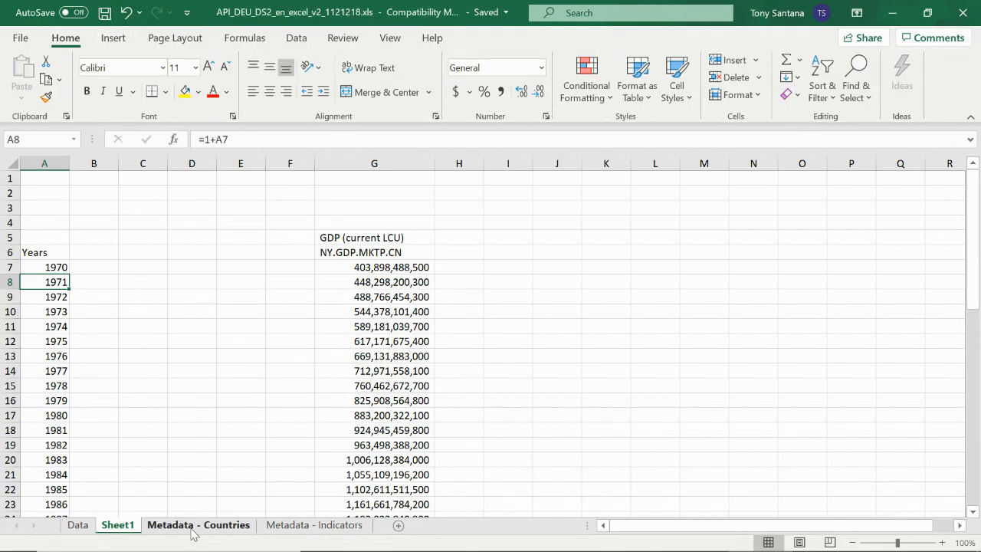
# Step: On the Data sheet, find the gross fixed capital formation series and widen column A to show the full indicator names
pyautogui.click(77, 528)
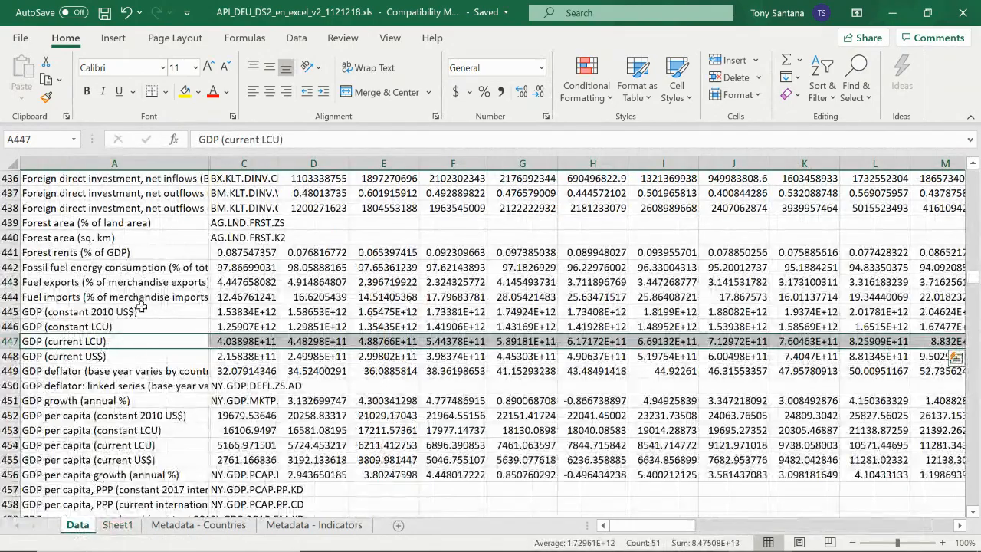
pyautogui.click(975, 414)
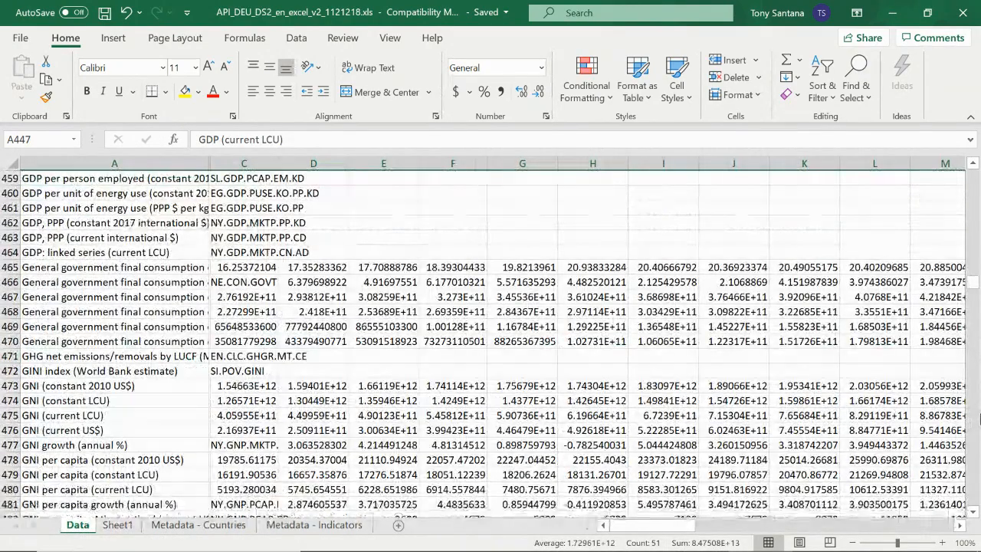
pyautogui.scroll(-14, 975, 458)
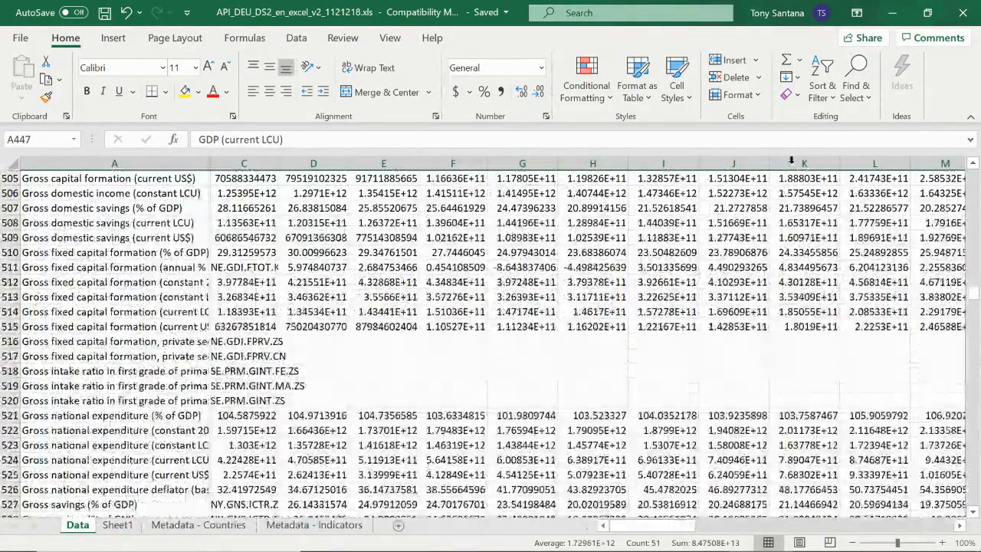
pyautogui.click(974, 164)
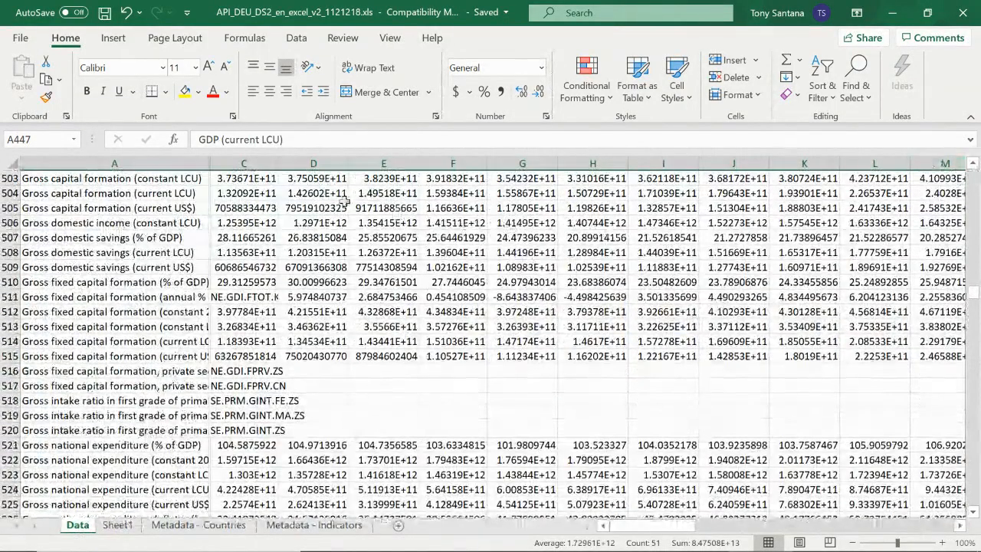
pyautogui.moveTo(210, 163); pyautogui.dragTo(288, 172)
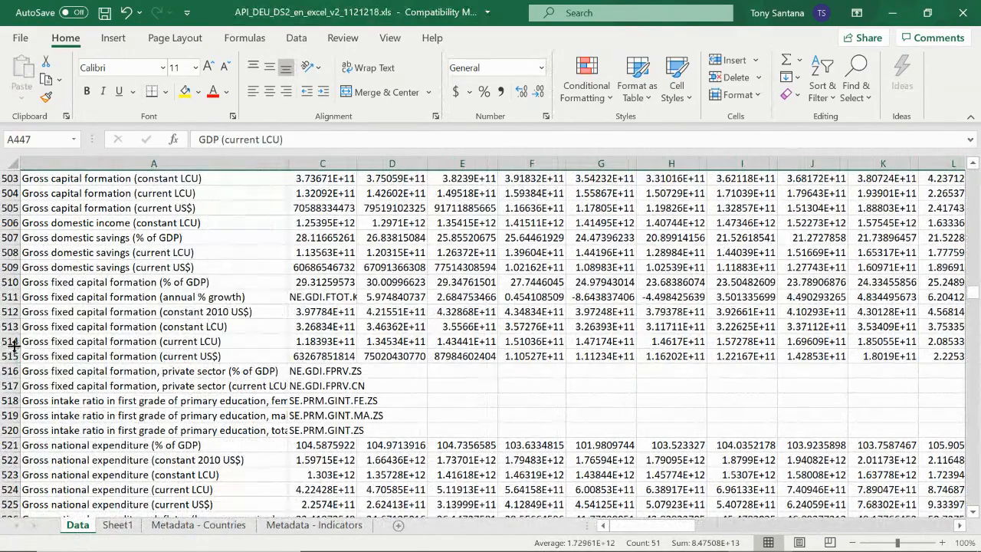
# Step: Copy the Gross fixed capital formation (current LCU) row from column A through AY and paste it transposed at I5 on Sheet1
pyautogui.click(131, 341)
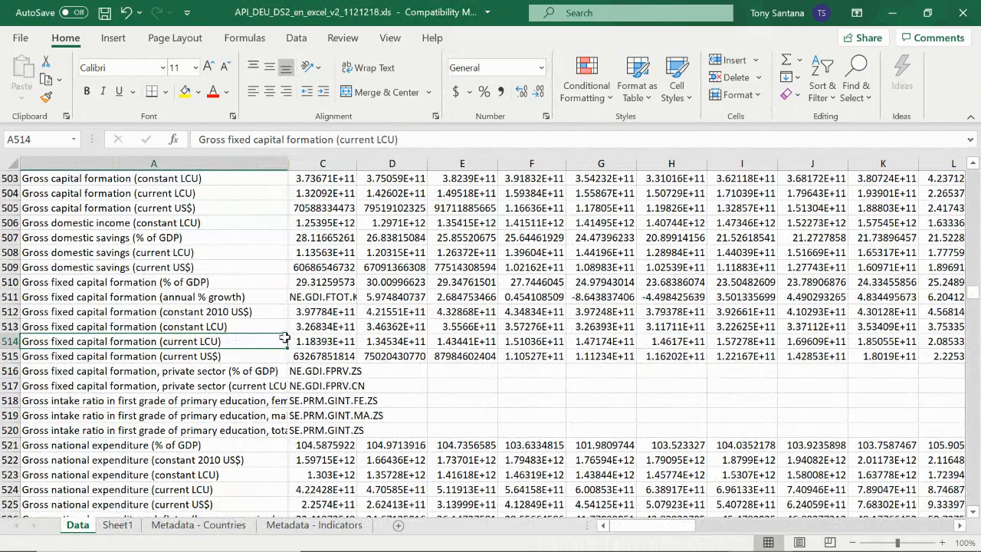
pyautogui.moveTo(284, 338); pyautogui.dragTo(766, 341)
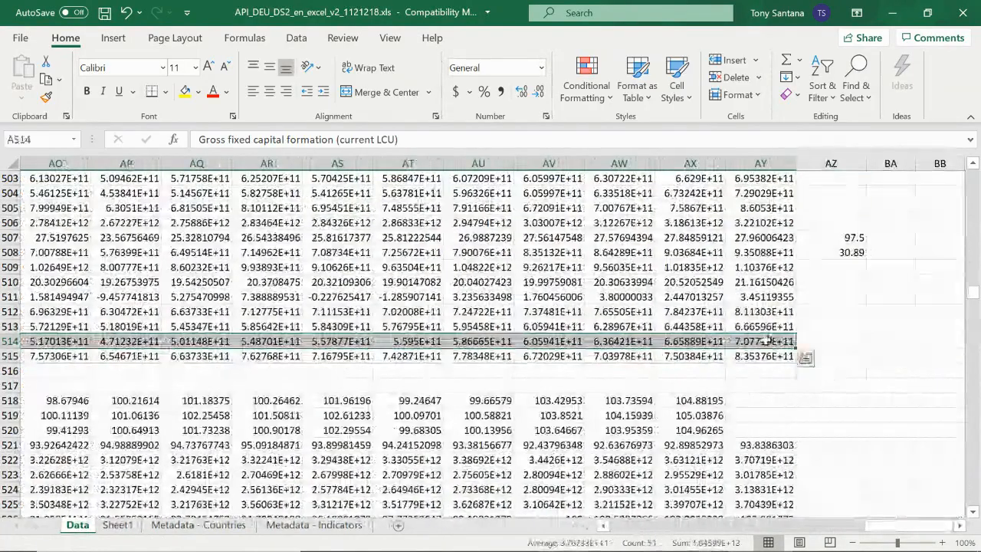
pyautogui.click(46, 79)
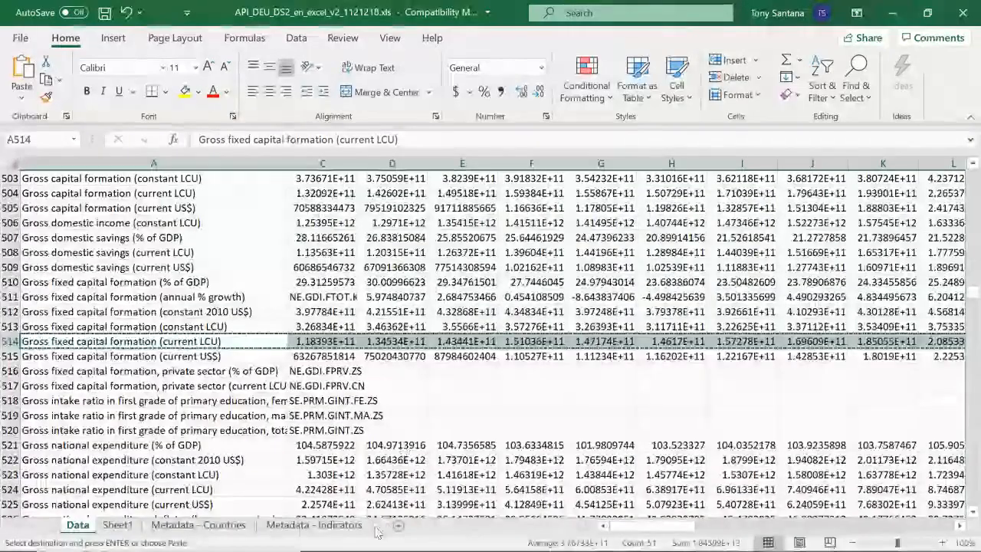
pyautogui.click(114, 528)
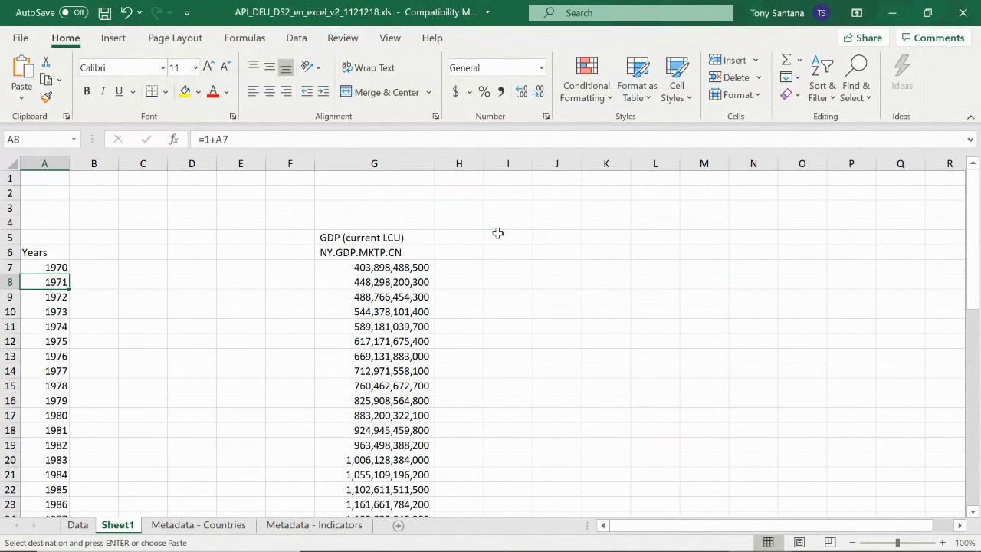
pyautogui.click(497, 233)
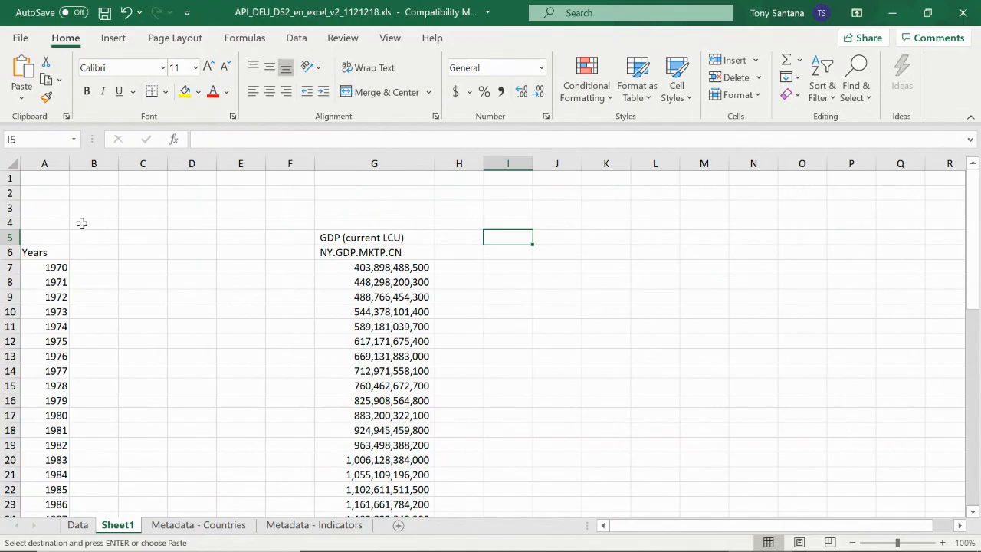
pyautogui.click(22, 98)
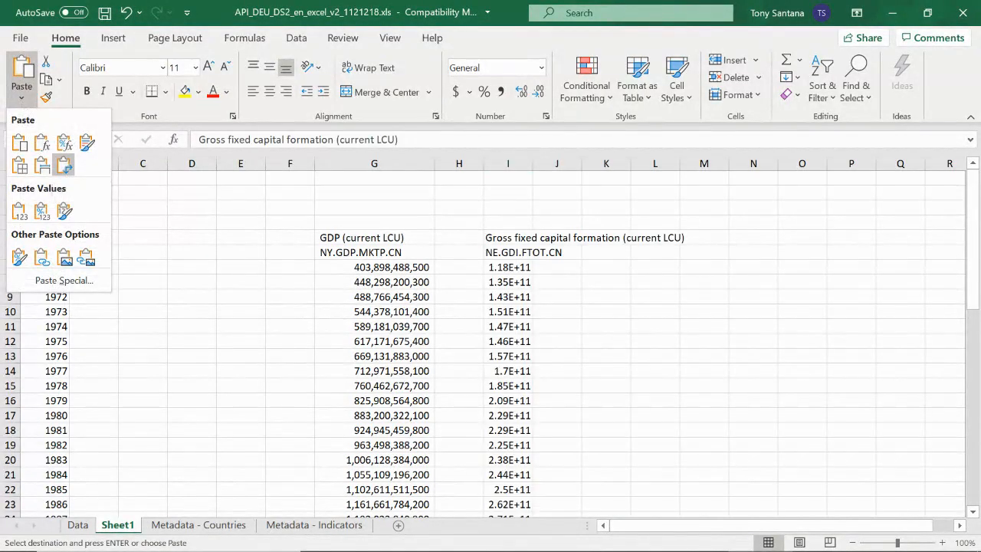
pyautogui.click(64, 166)
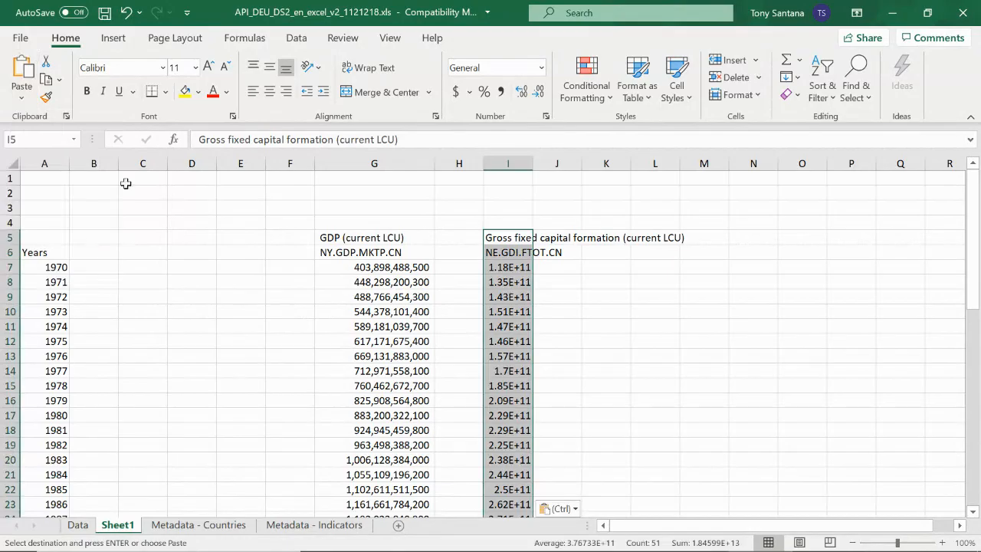
# Step: Wrap the text in header row 5 and autofit the width of column I
pyautogui.click(9, 237)
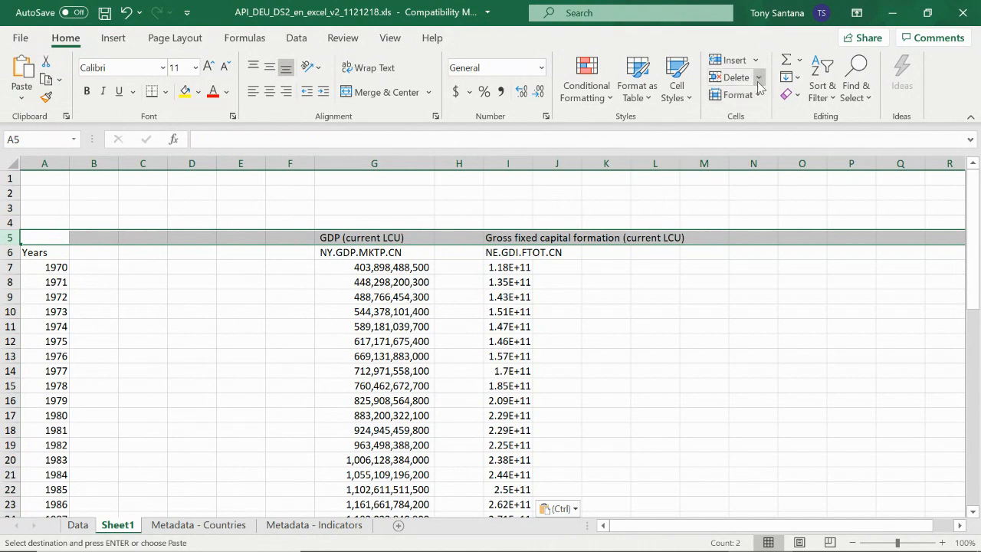
pyautogui.click(360, 69)
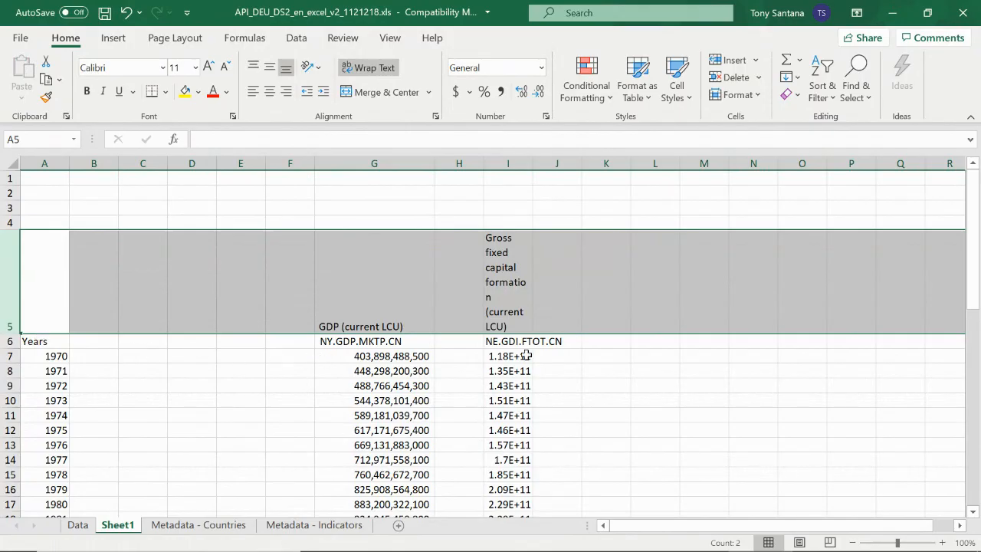
pyautogui.doubleClick(532, 163)
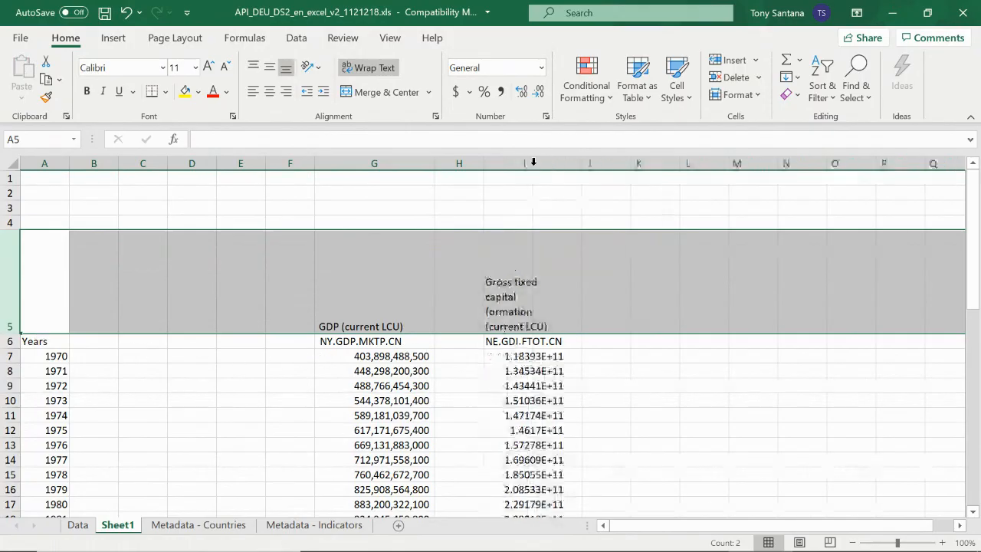
# Step: Copy the number format of G7 onto the capital formation figures in I7:I55 and autofit column I to them
pyautogui.click(371, 356)
pyautogui.click(46, 97)
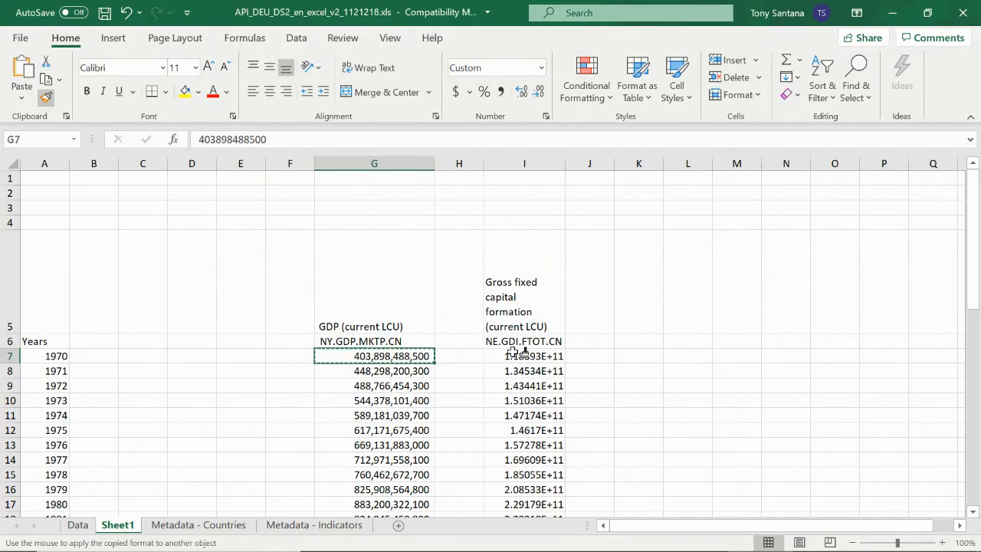
pyautogui.moveTo(516, 354); pyautogui.dragTo(512, 543)
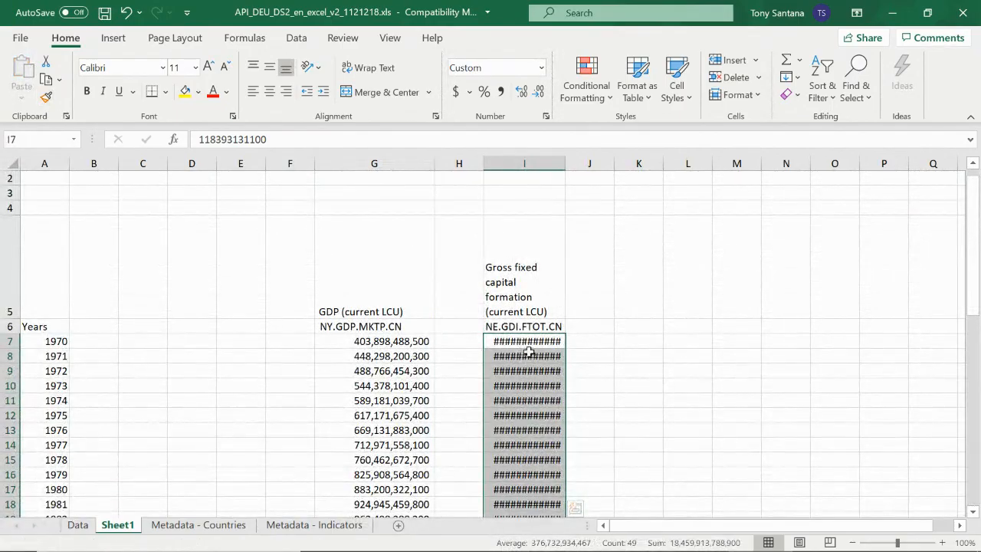
pyautogui.doubleClick(565, 164)
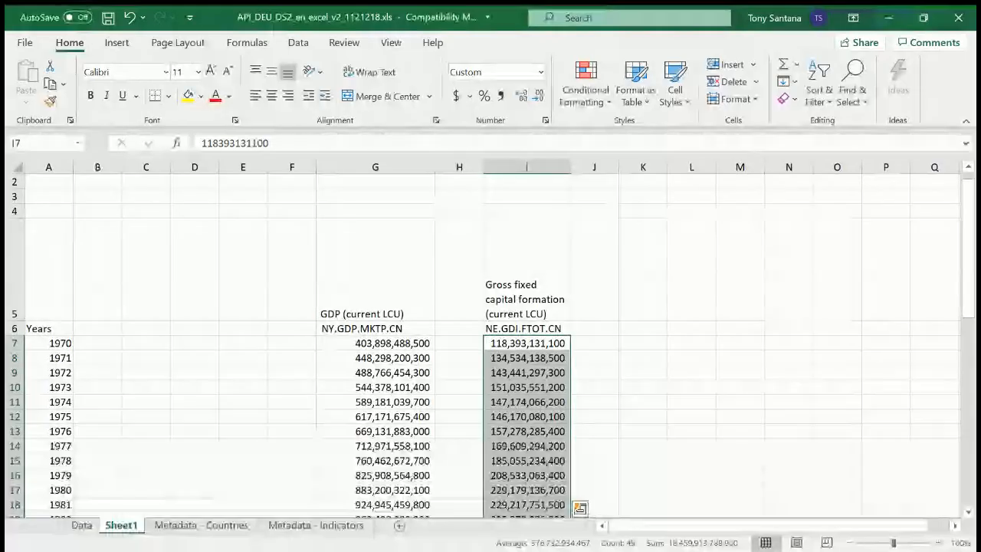
pyautogui.hotkey('alt', 'Tab')
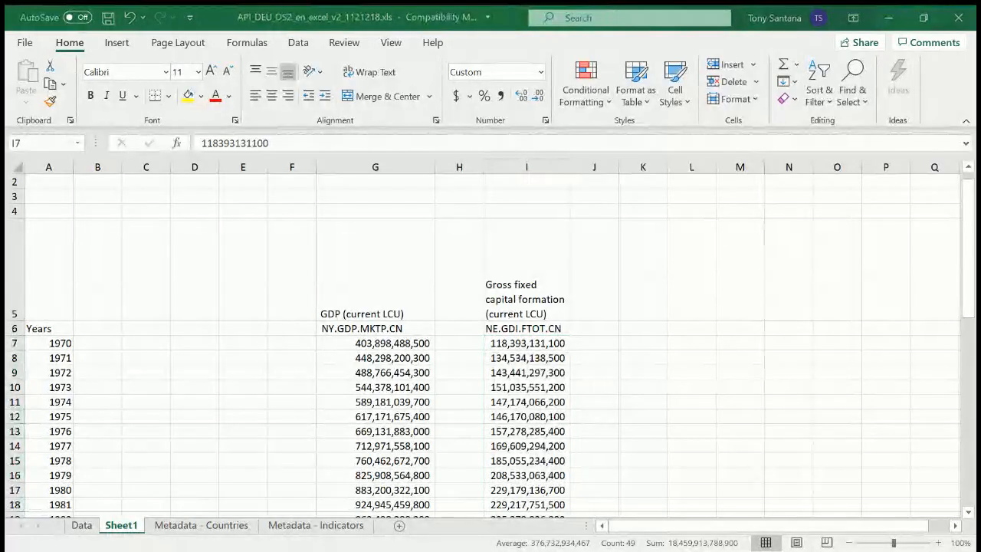